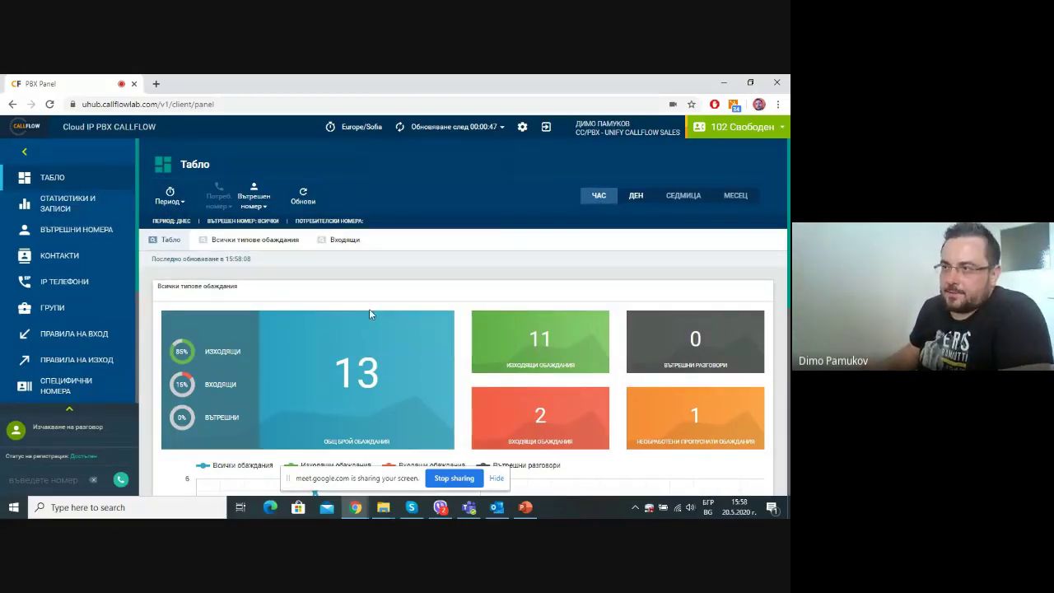
Step: Set the dashboard period to the last 30 days (Последните 30 дни) and review the call summary
{"action": "scroll", "coordinate": [390, 308], "scroll_direction": "down", "scroll_amount": 1}
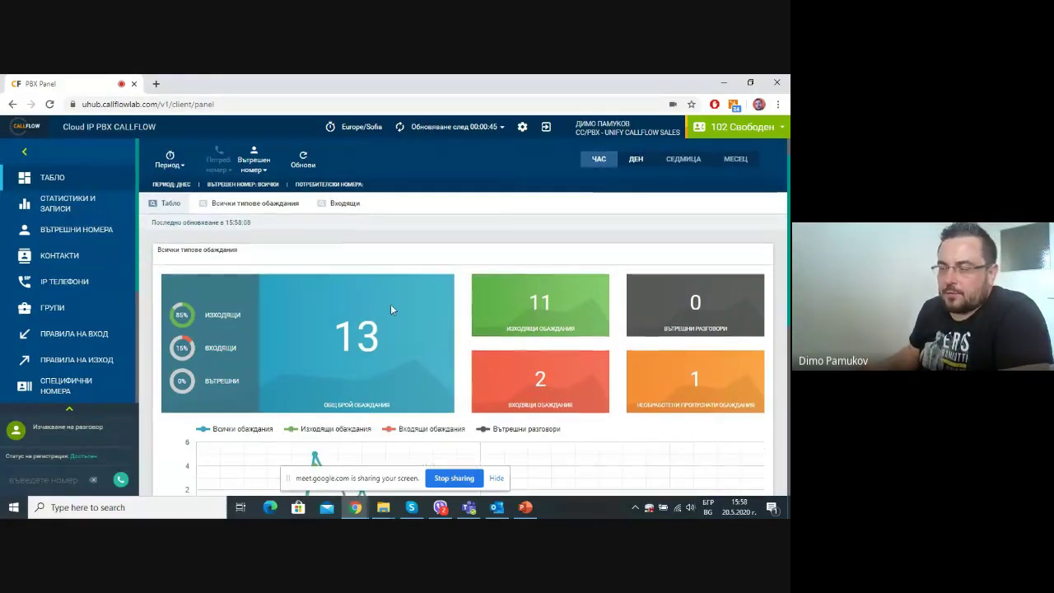
{"action": "scroll", "coordinate": [390, 309], "scroll_direction": "down", "scroll_amount": 1}
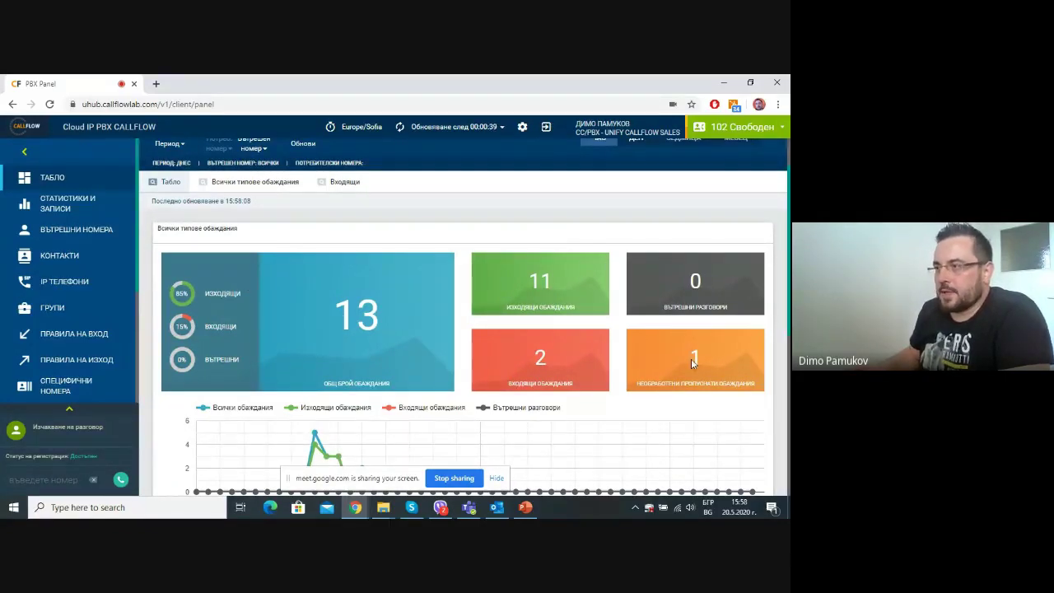
{"action": "scroll", "coordinate": [694, 379], "scroll_direction": "up", "scroll_amount": 2}
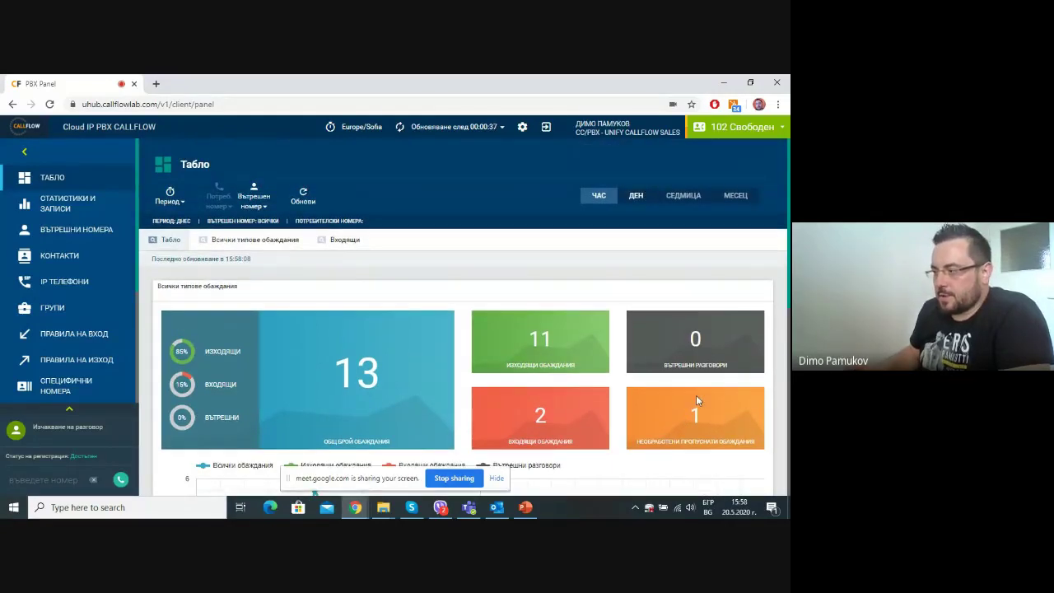
{"action": "left_click", "coordinate": [174, 202]}
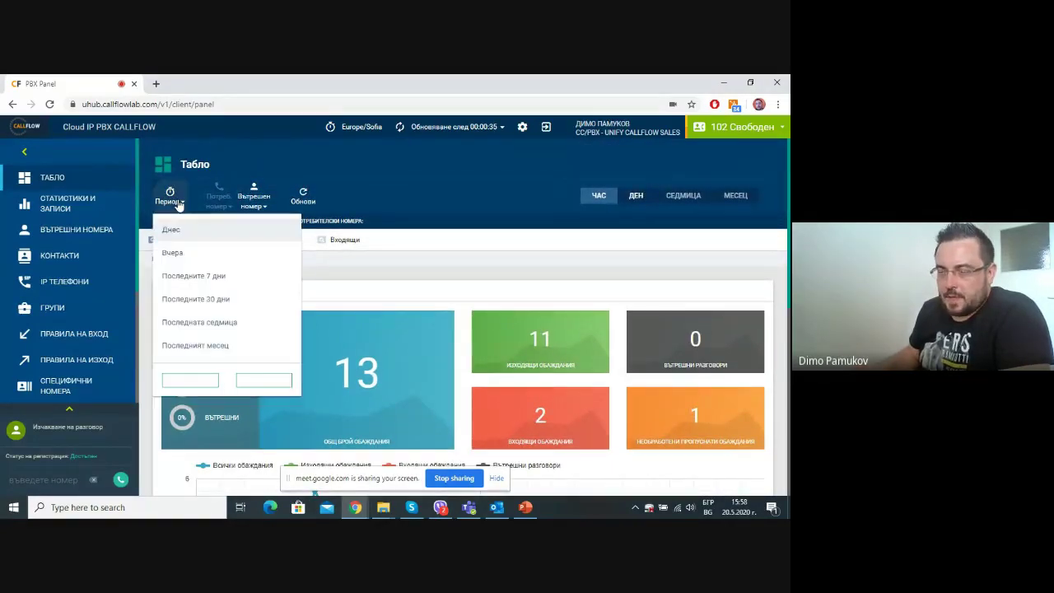
{"action": "left_click", "coordinate": [210, 301]}
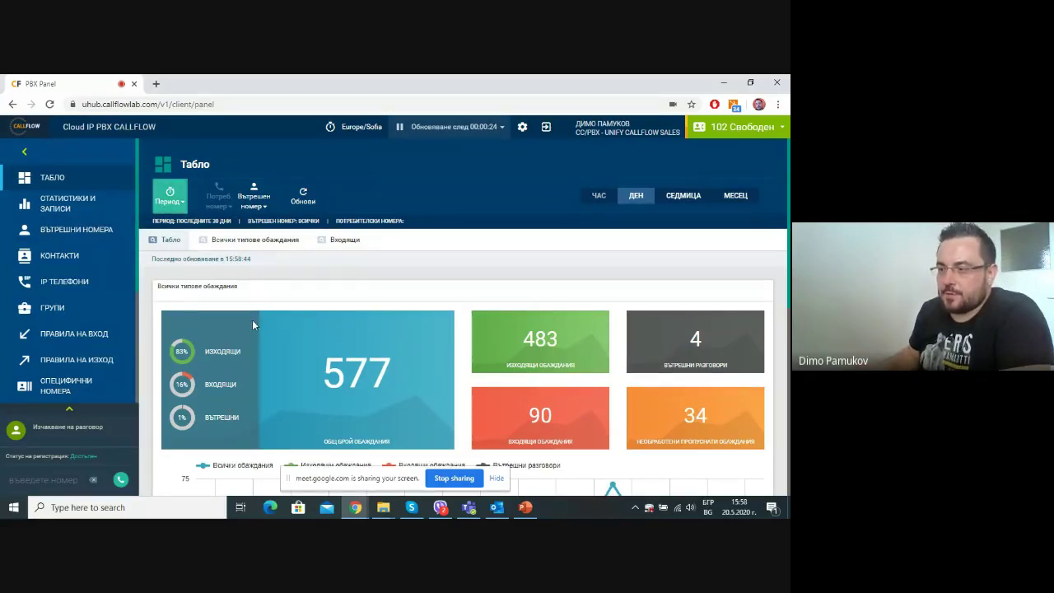
{"action": "scroll", "coordinate": [315, 376], "scroll_direction": "down", "scroll_amount": 2}
{"action": "scroll", "coordinate": [376, 299], "scroll_direction": "up", "scroll_amount": 2}
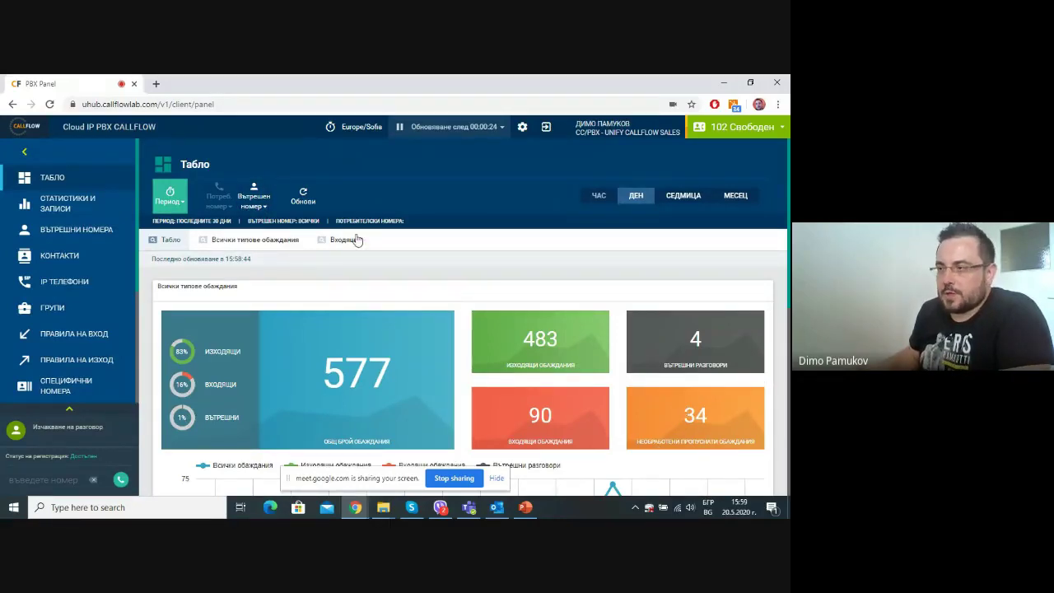
Step: Look through the internal numbers offered in the dashboard's Вътрешен номер filter, leaving the filter unchanged
{"action": "left_click", "coordinate": [261, 210]}
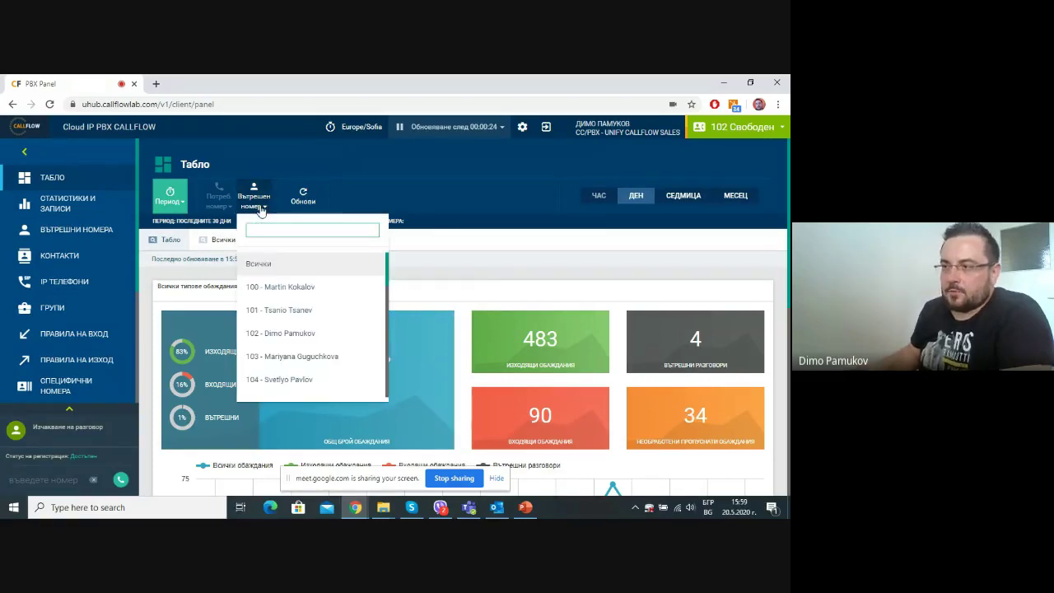
{"action": "left_click", "coordinate": [561, 235]}
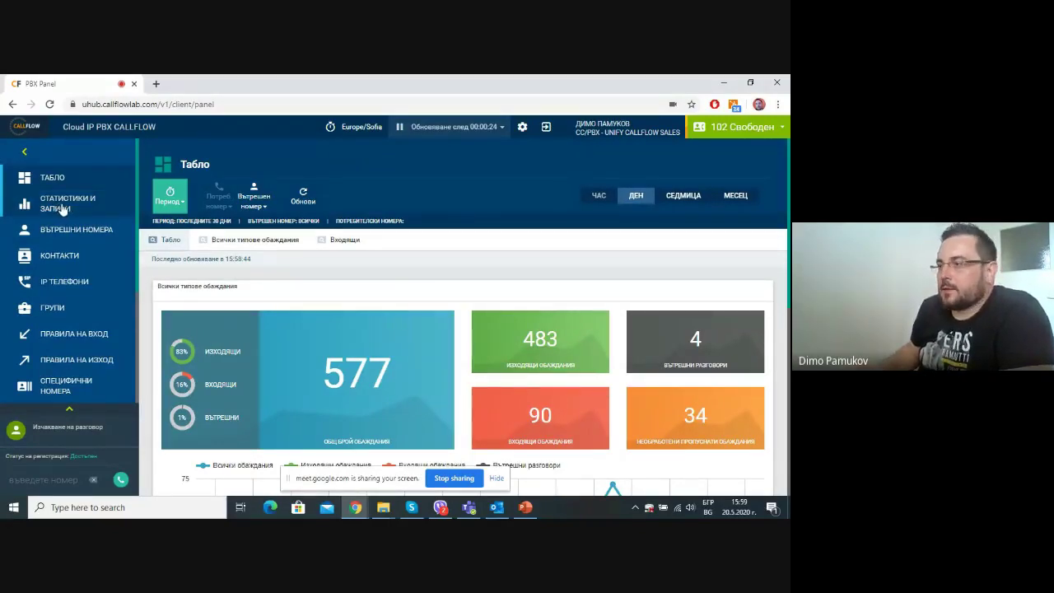
{"action": "left_click", "coordinate": [253, 200]}
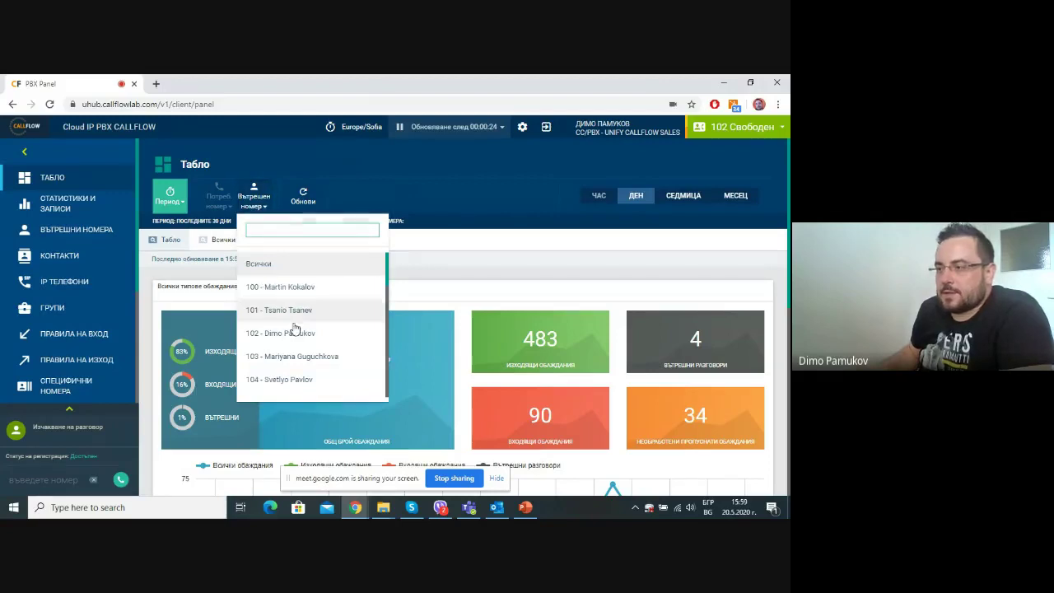
{"action": "left_click", "coordinate": [218, 224]}
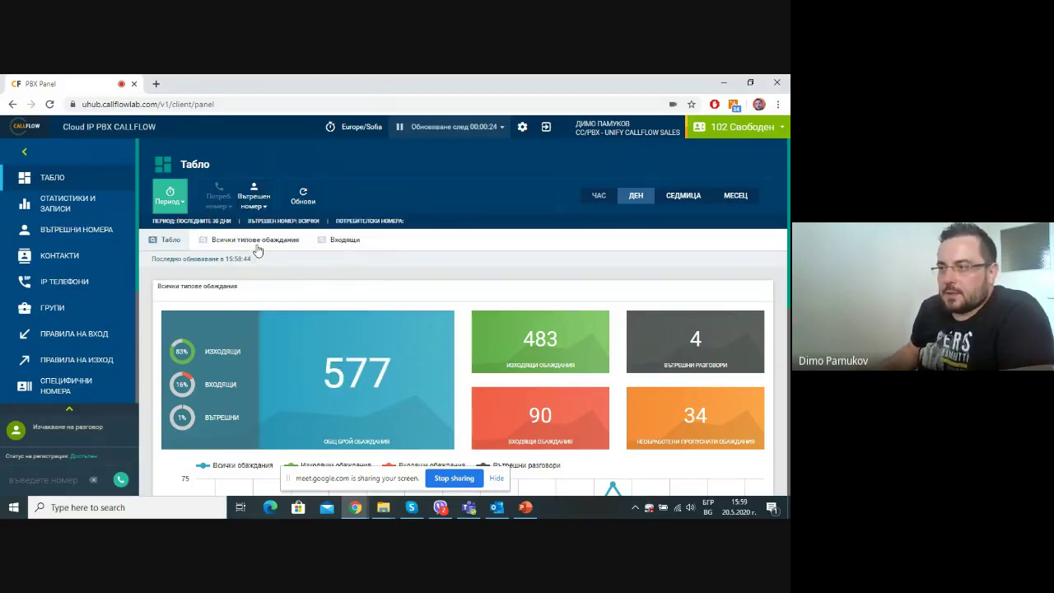
Step: View the dashboard's charts for all call types (Всички типове обаждания) and the incoming calls view (Входящи)
{"action": "left_click", "coordinate": [235, 241]}
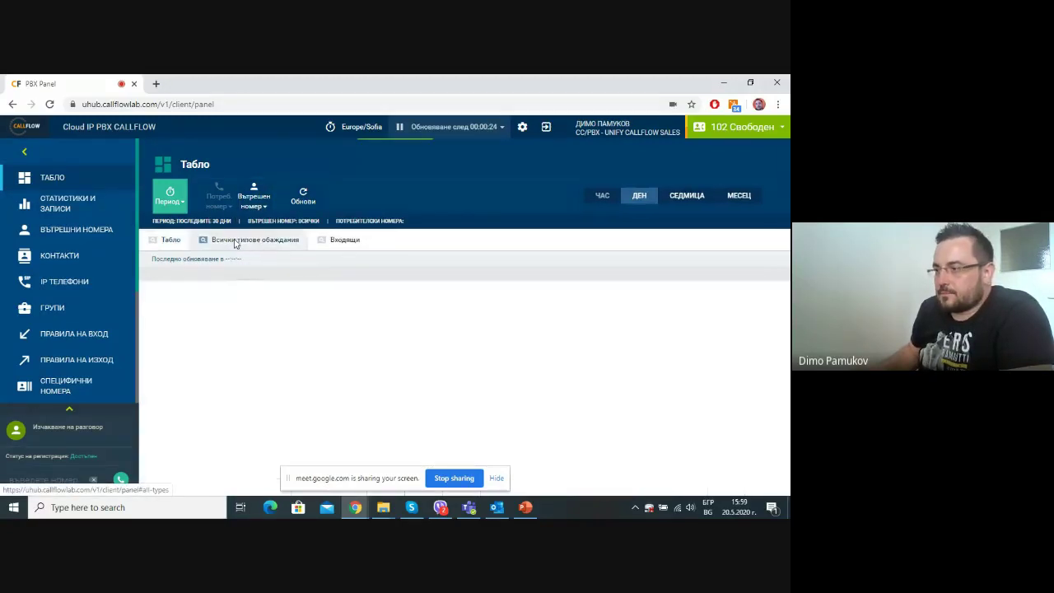
{"action": "scroll", "coordinate": [346, 364], "scroll_direction": "down", "scroll_amount": 1}
{"action": "scroll", "coordinate": [345, 364], "scroll_direction": "down", "scroll_amount": 3}
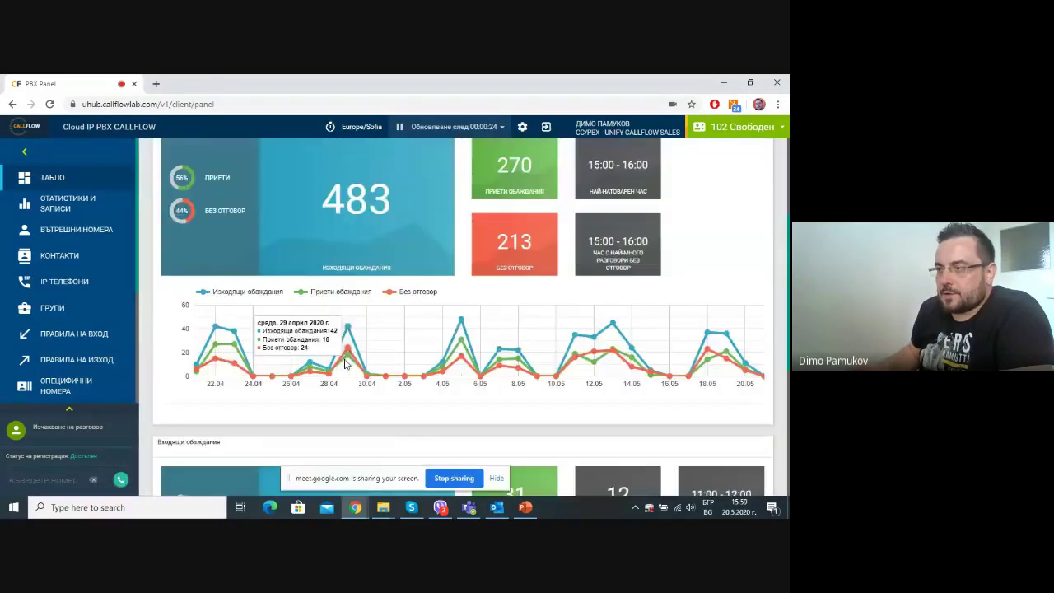
{"action": "scroll", "coordinate": [341, 349], "scroll_direction": "up", "scroll_amount": 2}
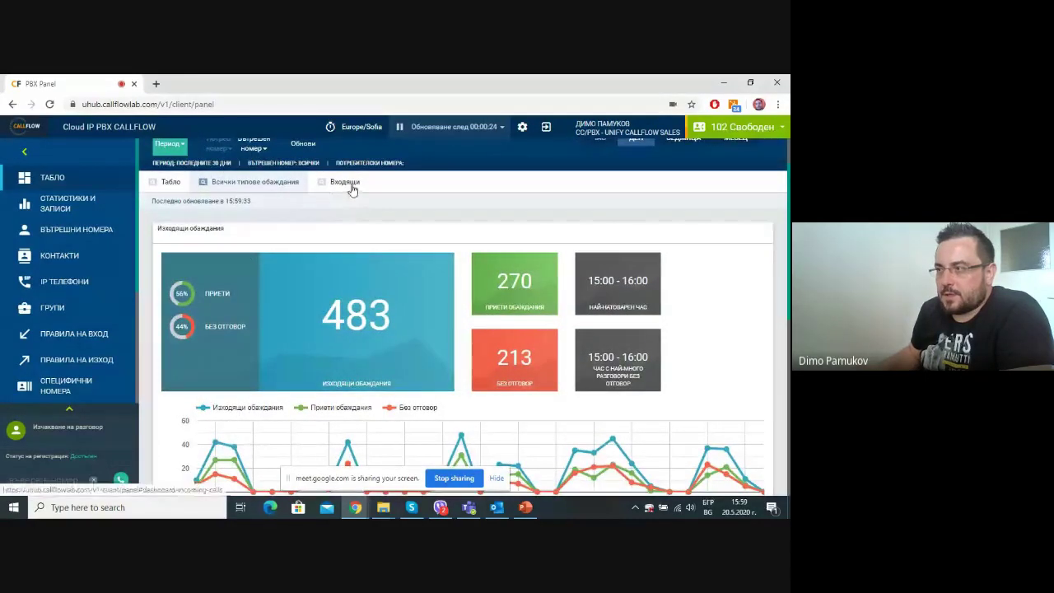
{"action": "left_click", "coordinate": [349, 184]}
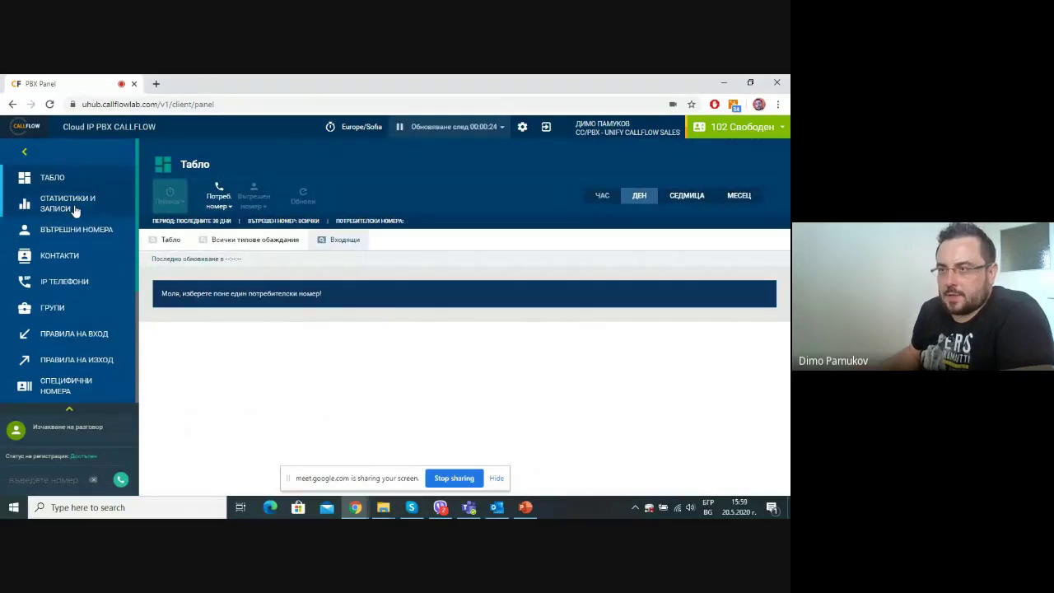
Step: Show the incoming calls of the last 30 days in Статистики и записи
{"action": "left_click", "coordinate": [72, 205]}
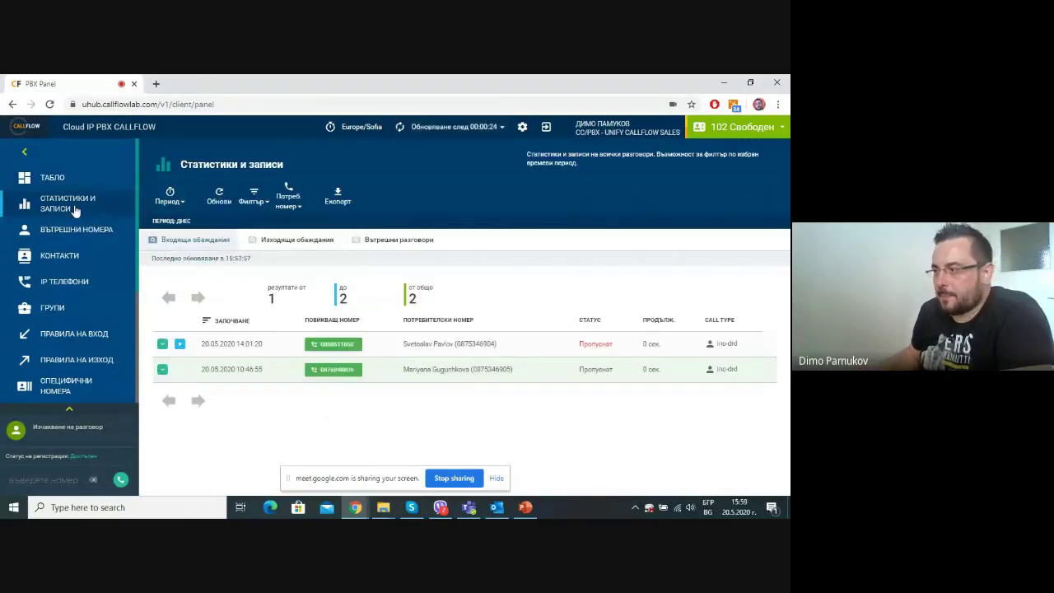
{"action": "left_click", "coordinate": [174, 201]}
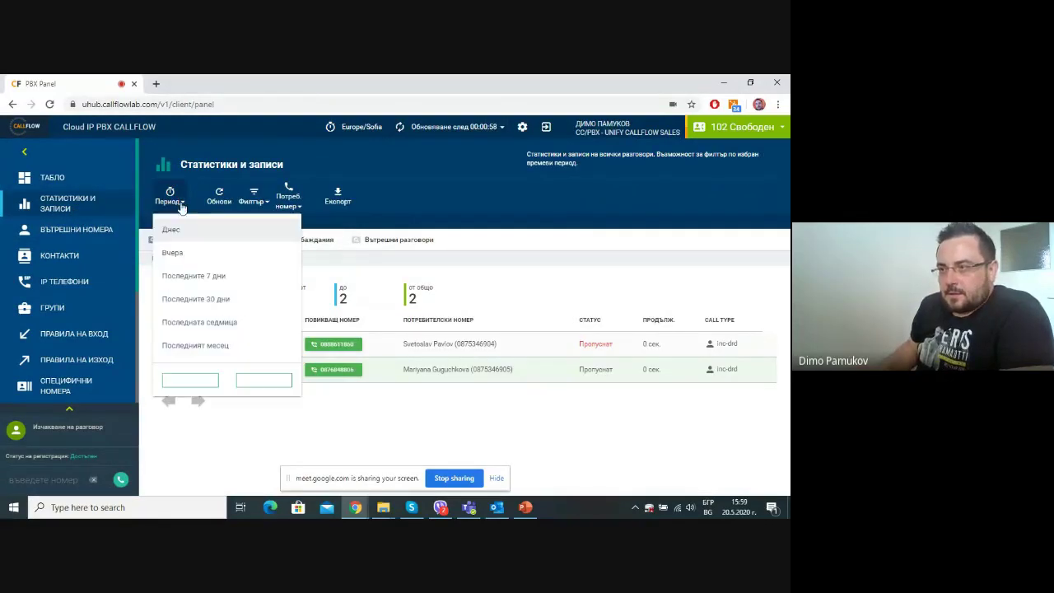
{"action": "left_click", "coordinate": [206, 301]}
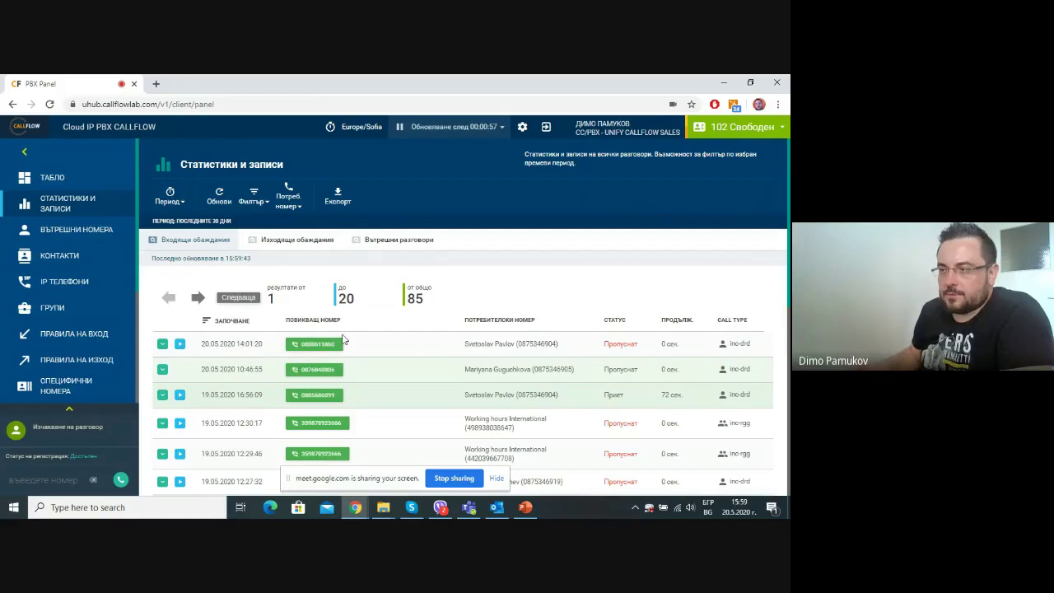
Step: Highlight the status, user number and duration of the first call in the incoming calls list
{"action": "double_click", "coordinate": [610, 345]}
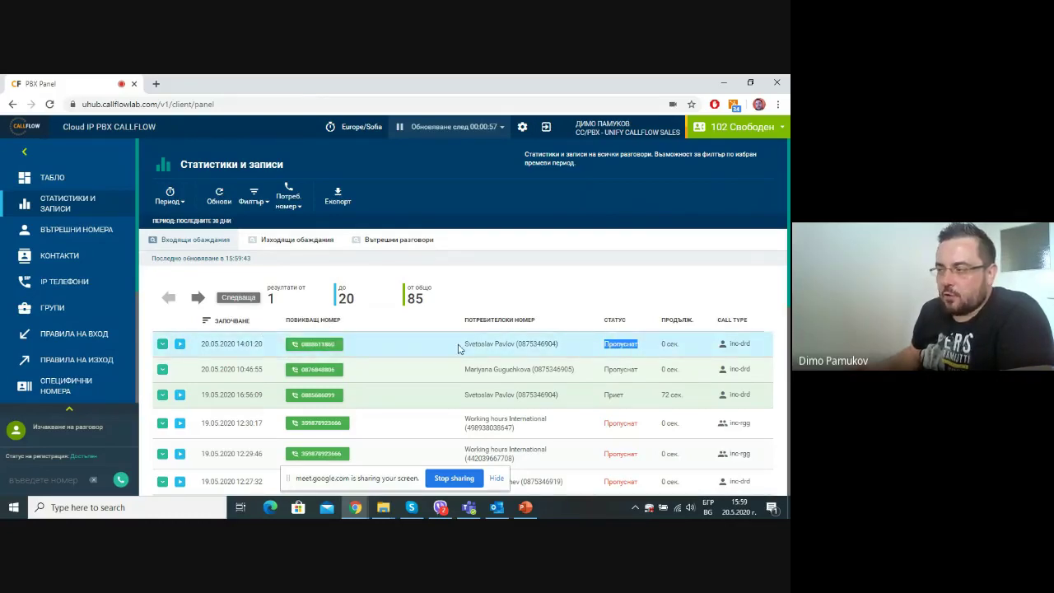
{"action": "left_click_drag", "start_coordinate": [463, 344], "coordinate": [567, 350]}
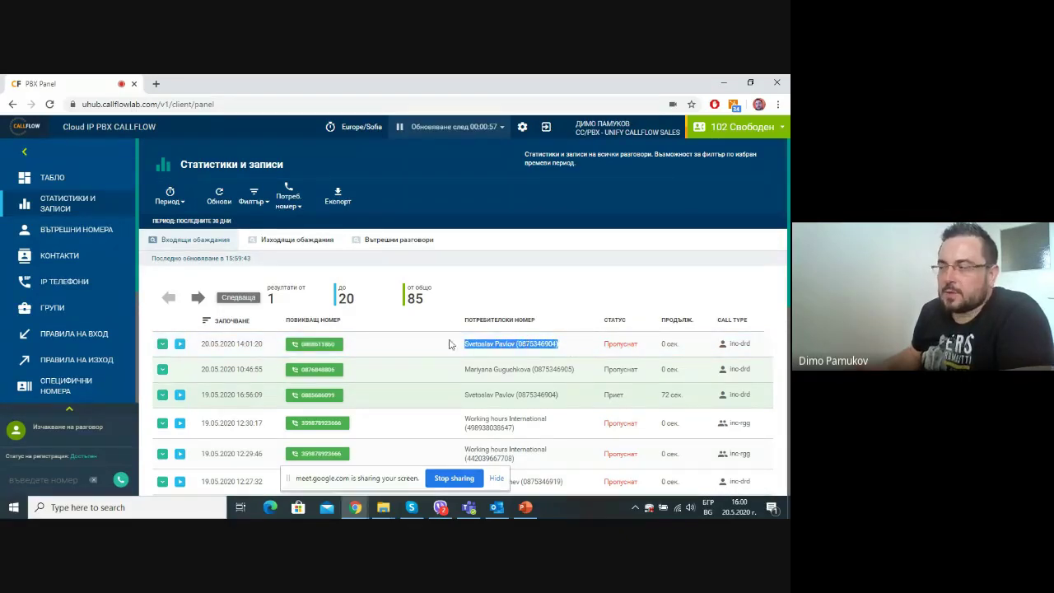
{"action": "left_click_drag", "start_coordinate": [662, 347], "coordinate": [680, 345]}
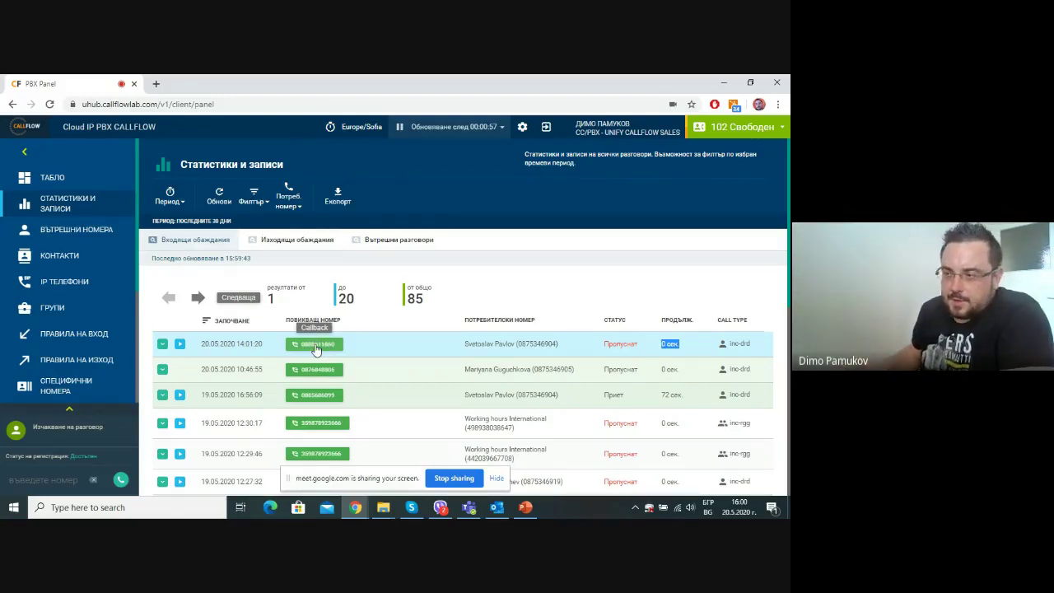
Step: Play the recording of the incoming call from 20.05.2020 14:01:20 and close its call data
{"action": "left_click", "coordinate": [179, 344]}
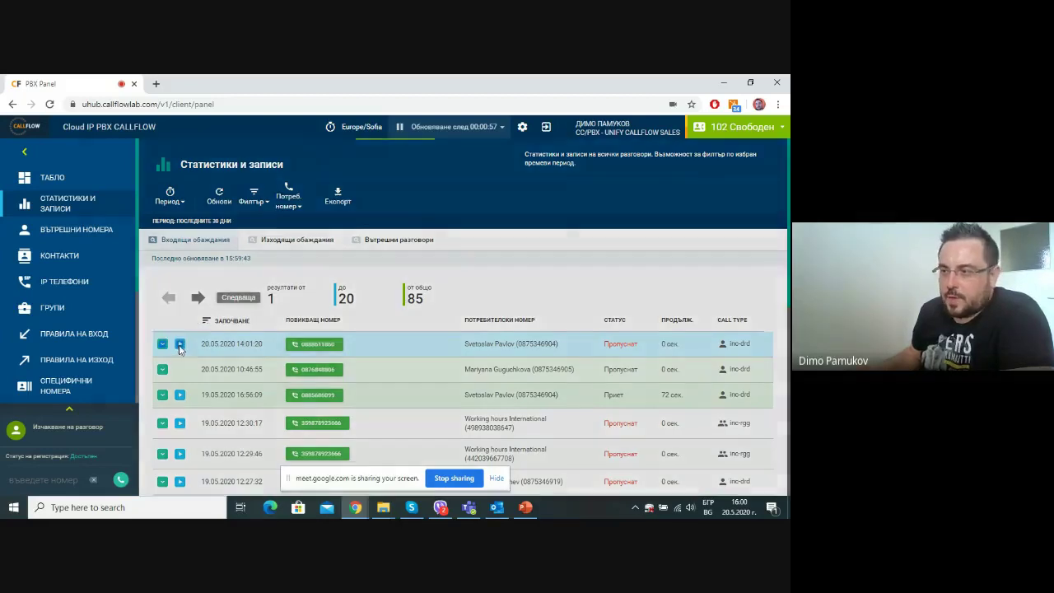
{"action": "left_click", "coordinate": [245, 240]}
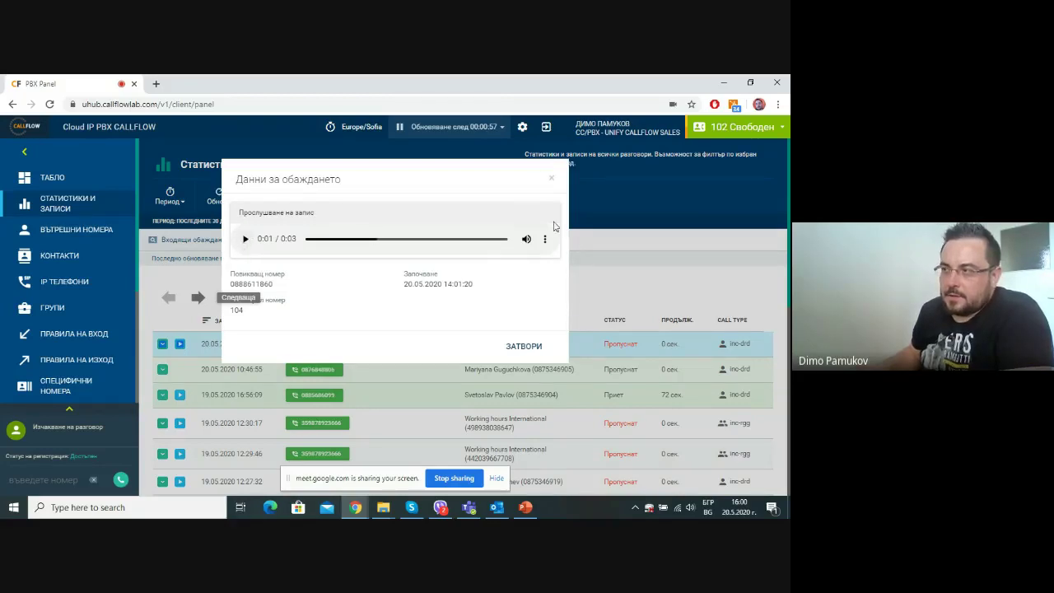
{"action": "left_click", "coordinate": [554, 179]}
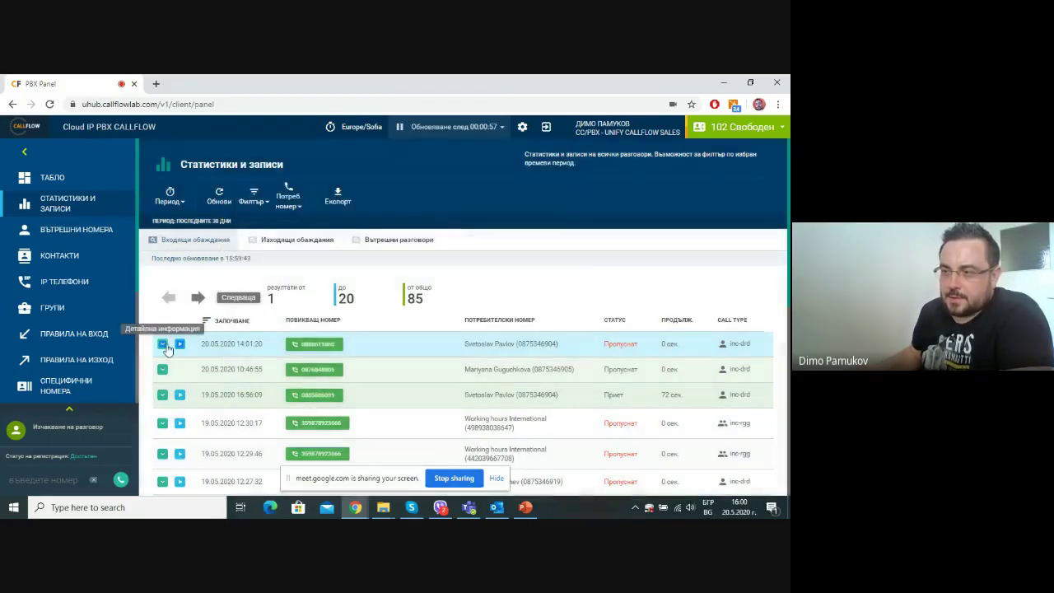
Step: Expand the detailed information of the 20.05.2020 14:01:20 call, examine its call flow and collapse it again
{"action": "left_click", "coordinate": [163, 344]}
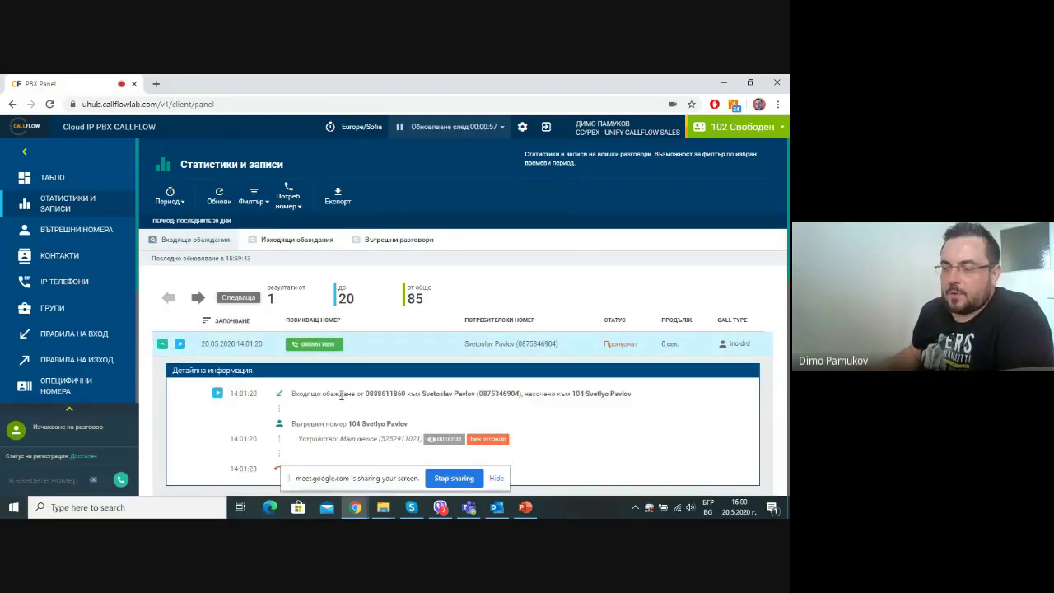
{"action": "scroll", "coordinate": [258, 300], "scroll_direction": "down", "scroll_amount": 1}
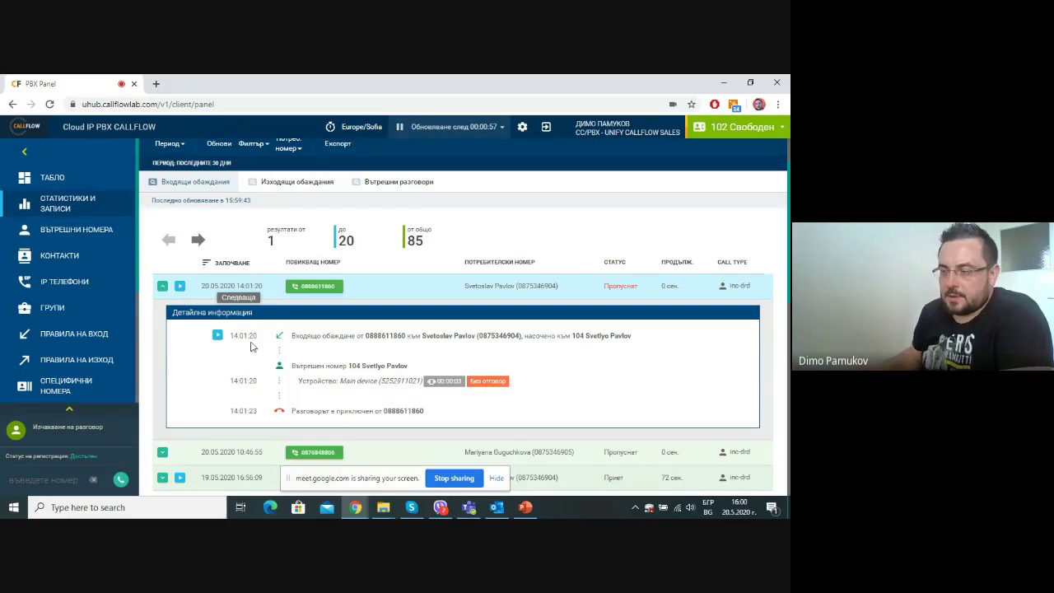
{"action": "left_click", "coordinate": [162, 286]}
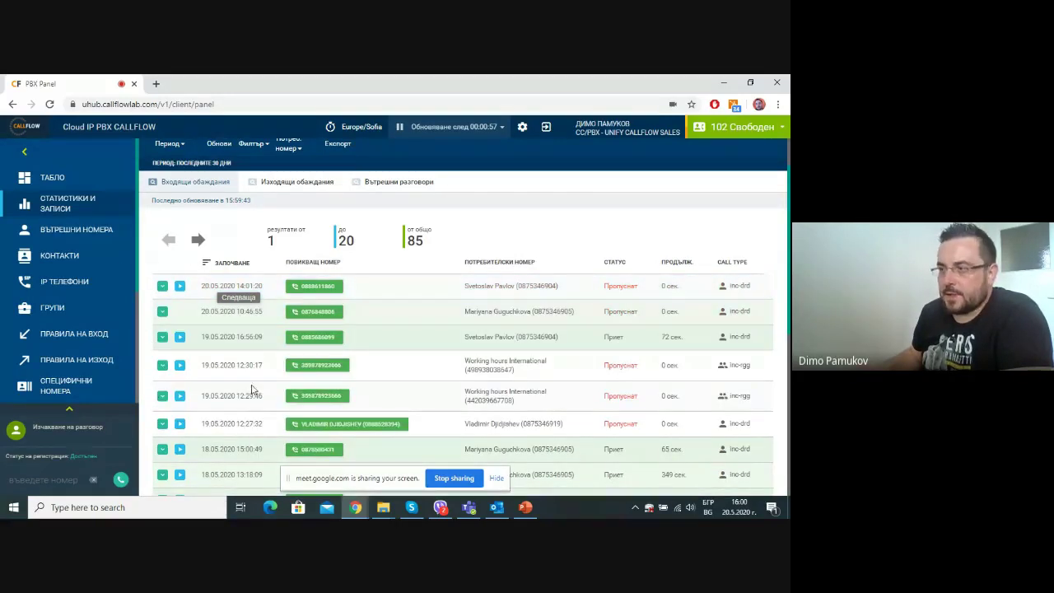
{"action": "scroll", "coordinate": [388, 254], "scroll_direction": "up", "scroll_amount": 1}
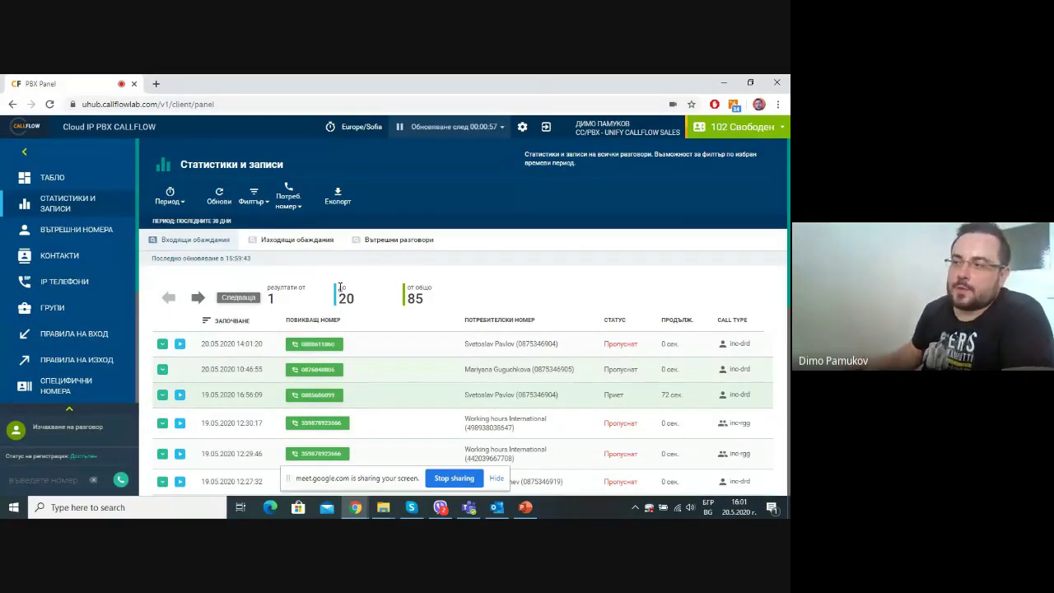
Step: View the lists of outgoing calls (Изходящи обаждания) and internal conversations (Вътрешни разговори)
{"action": "left_click", "coordinate": [317, 238]}
{"action": "left_click", "coordinate": [415, 243]}
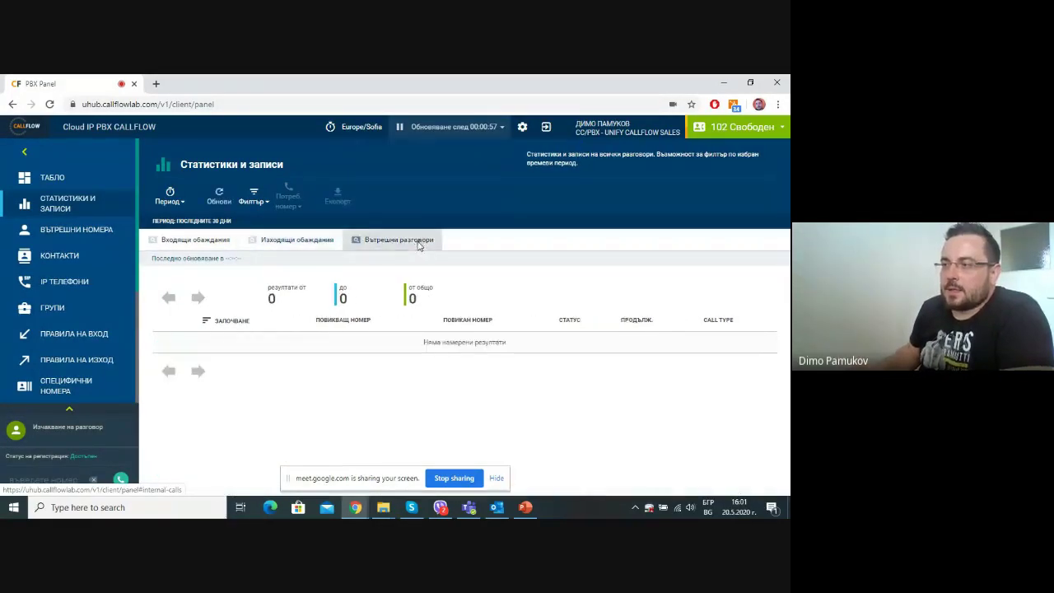
{"action": "left_click", "coordinate": [292, 240]}
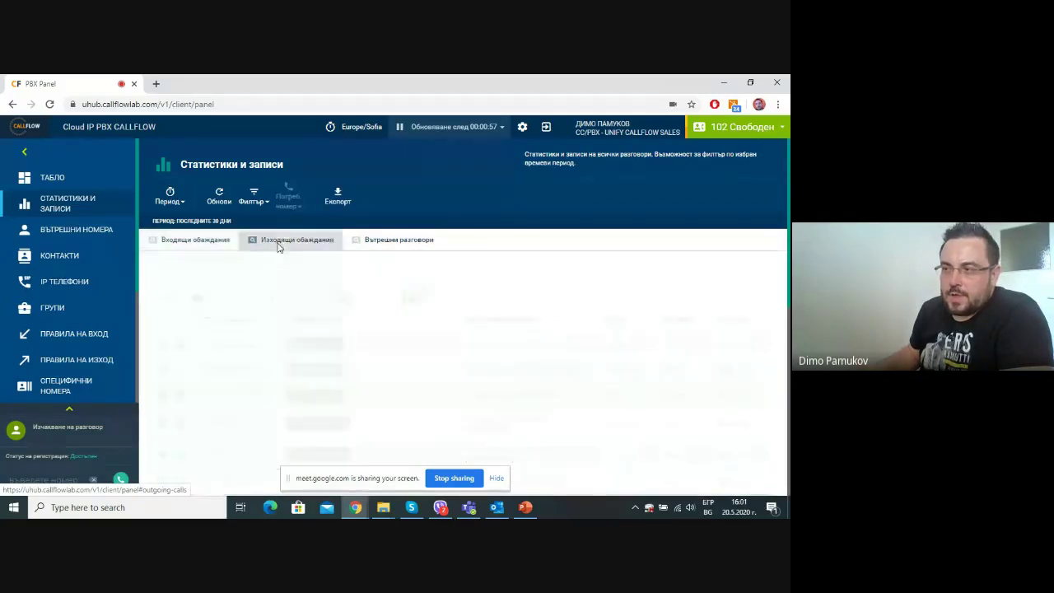
{"action": "left_click", "coordinate": [392, 243]}
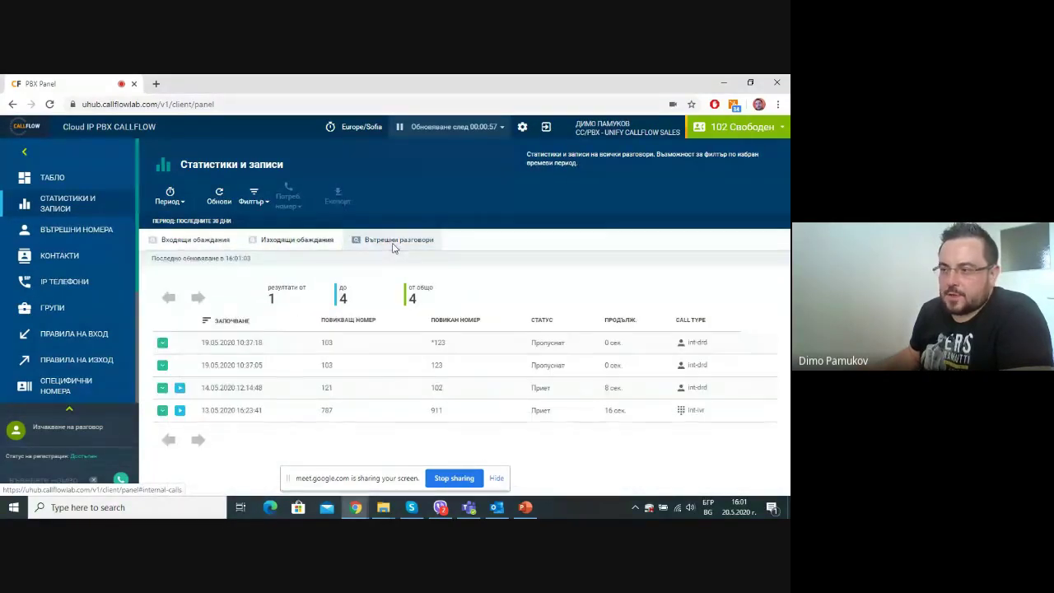
Step: Examine the list of internal numbers (Вътрешни номера) and the devices assigned to them with their SIP settings
{"action": "left_click", "coordinate": [79, 234]}
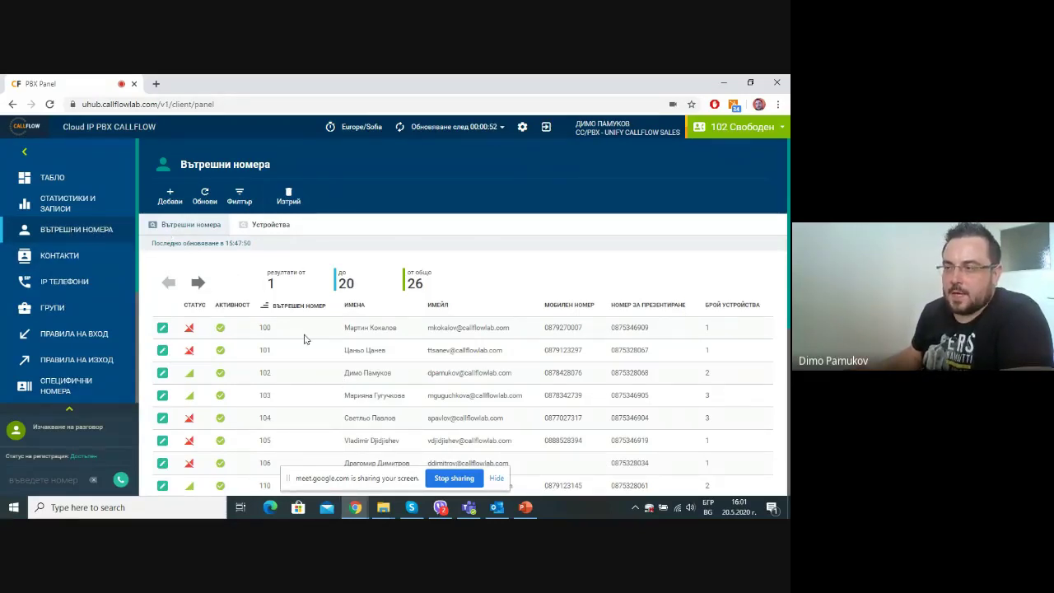
{"action": "scroll", "coordinate": [304, 339], "scroll_direction": "down", "scroll_amount": 4}
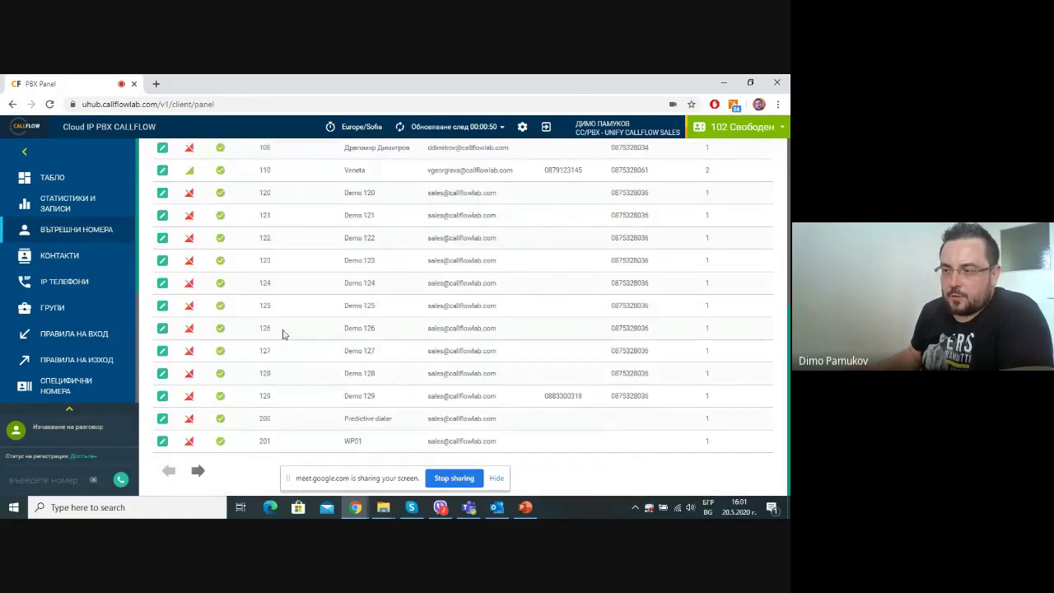
{"action": "scroll", "coordinate": [239, 434], "scroll_direction": "up", "scroll_amount": 5}
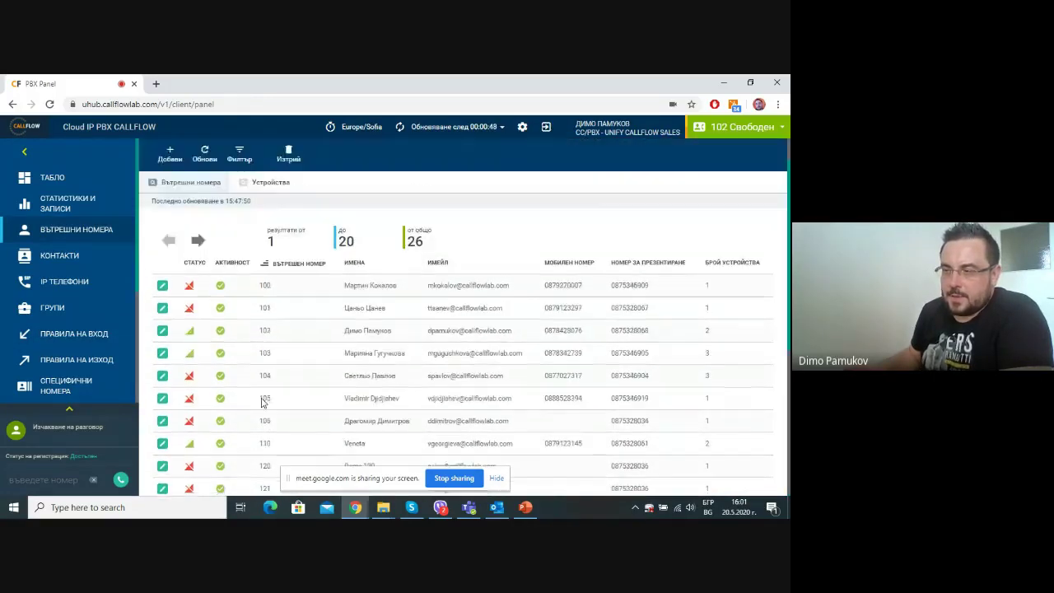
{"action": "scroll", "coordinate": [262, 401], "scroll_direction": "up", "scroll_amount": 1}
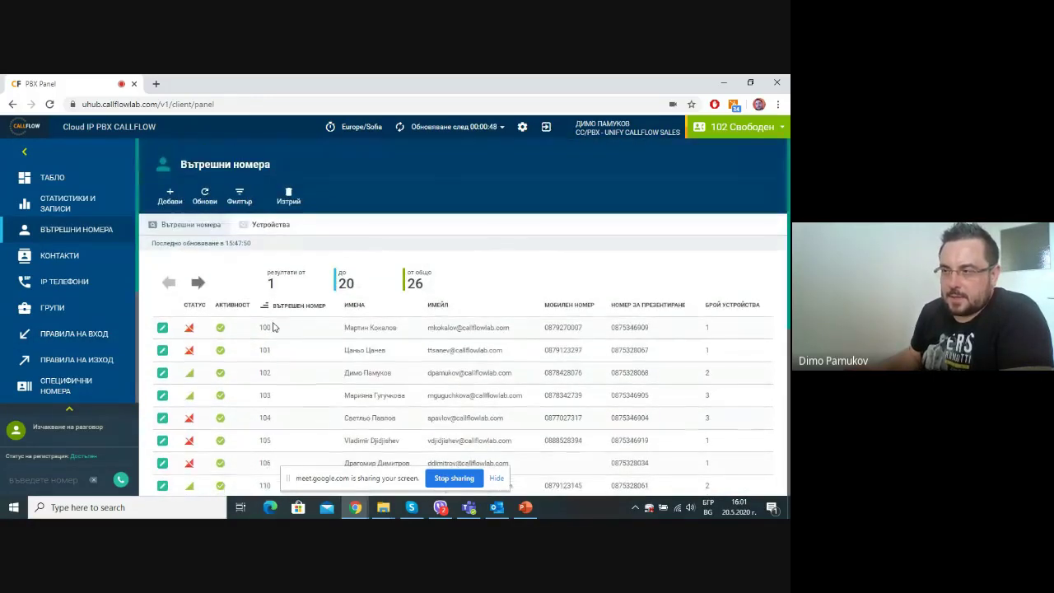
{"action": "left_click", "coordinate": [269, 230]}
{"action": "scroll", "coordinate": [394, 329], "scroll_direction": "down", "scroll_amount": 3}
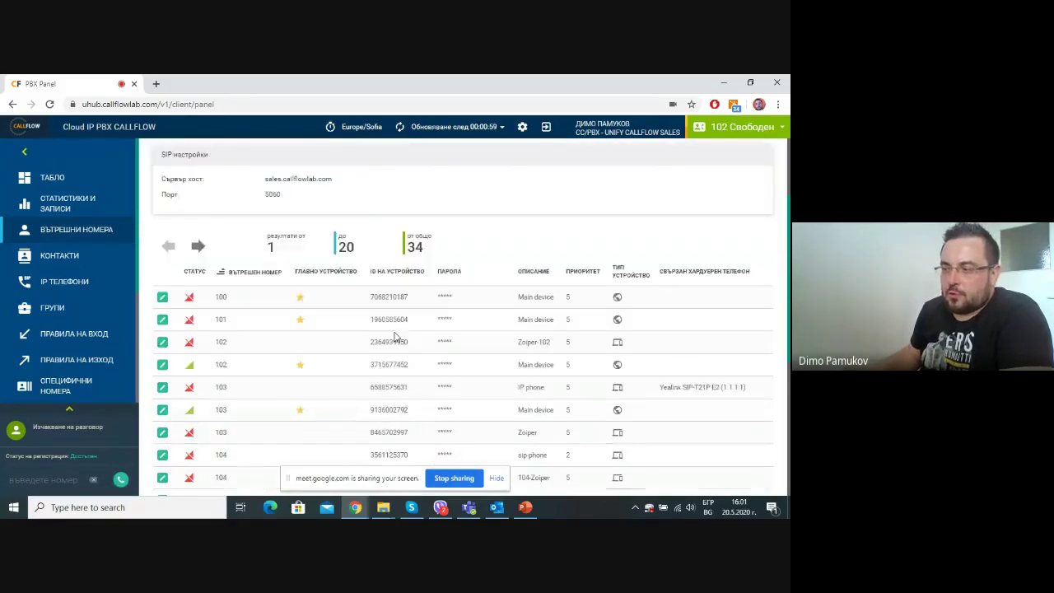
Step: Look through the devices list (Устройства) with device types and linked hardware phones, and return to the internal numbers list (Вътрешни номера)
{"action": "scroll", "coordinate": [395, 336], "scroll_direction": "down", "scroll_amount": 3}
{"action": "scroll", "coordinate": [326, 363], "scroll_direction": "down", "scroll_amount": 4}
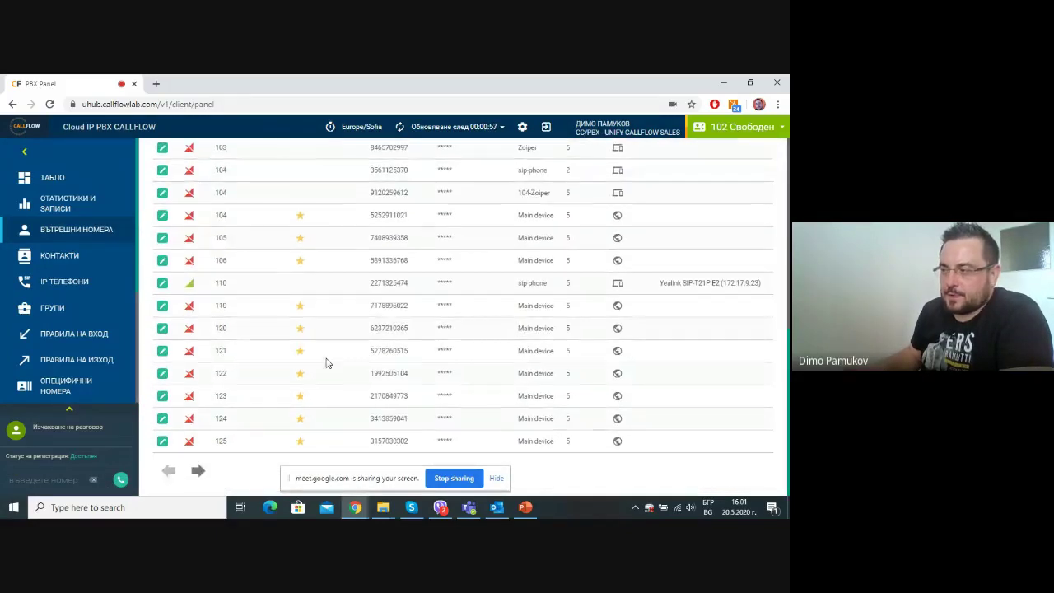
{"action": "scroll", "coordinate": [304, 409], "scroll_direction": "up", "scroll_amount": 7}
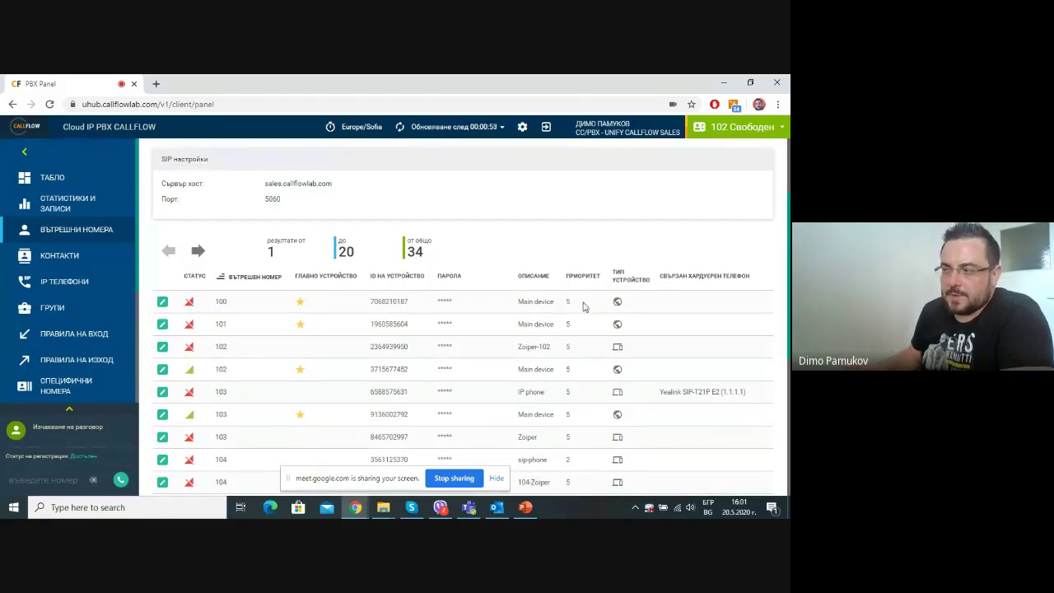
{"action": "scroll", "coordinate": [270, 252], "scroll_direction": "up", "scroll_amount": 2}
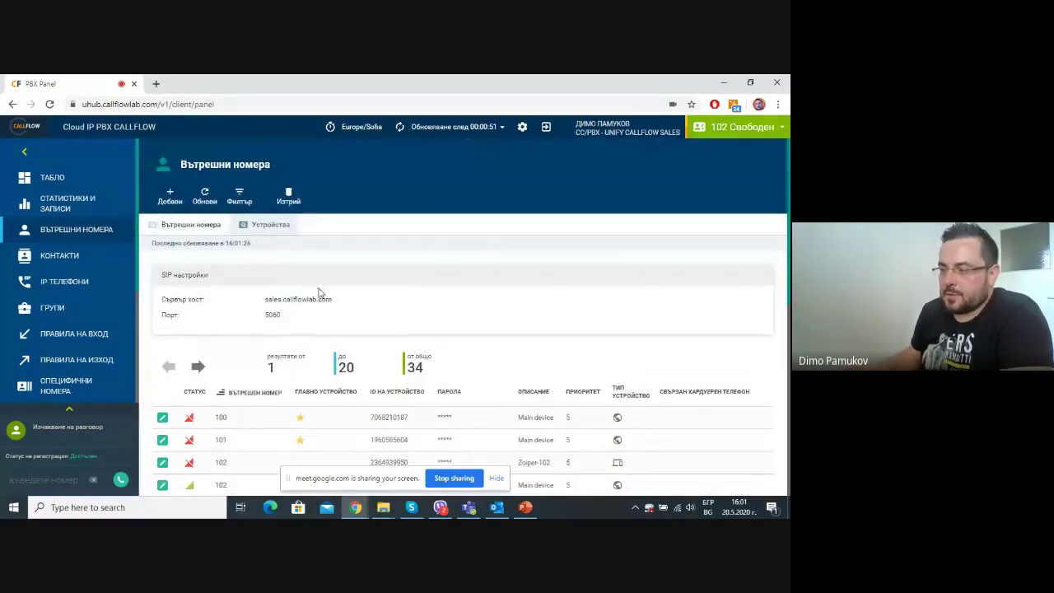
{"action": "left_click", "coordinate": [191, 225]}
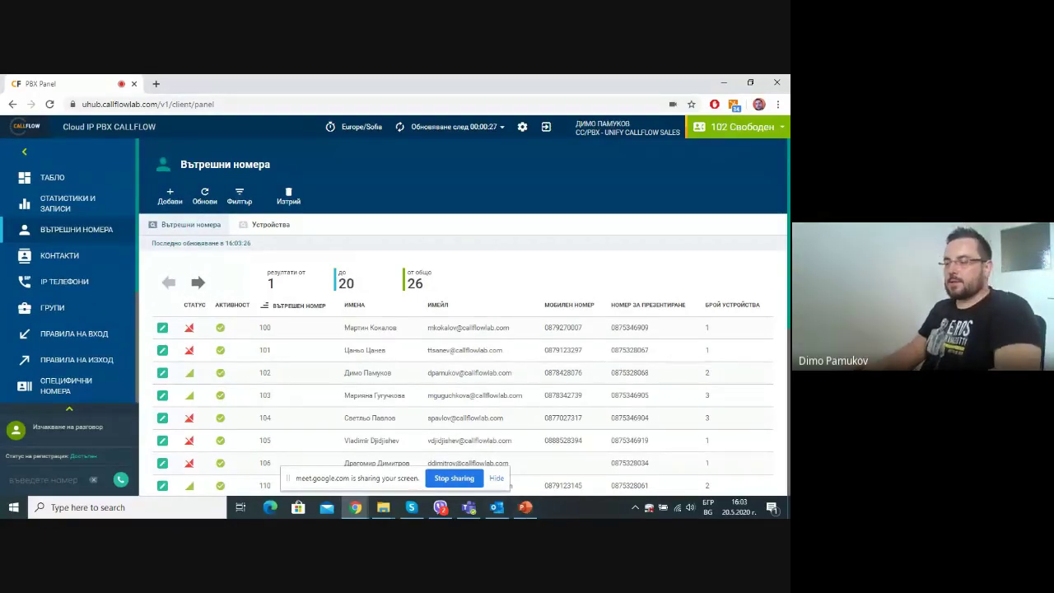
Step: Switch to the CallFlow presentation in PowerPoint and open slide 24, which shows the companies using Cloud IP PBX
{"action": "left_click", "coordinate": [527, 508]}
{"action": "scroll", "coordinate": [58, 335], "scroll_direction": "down", "scroll_amount": 1}
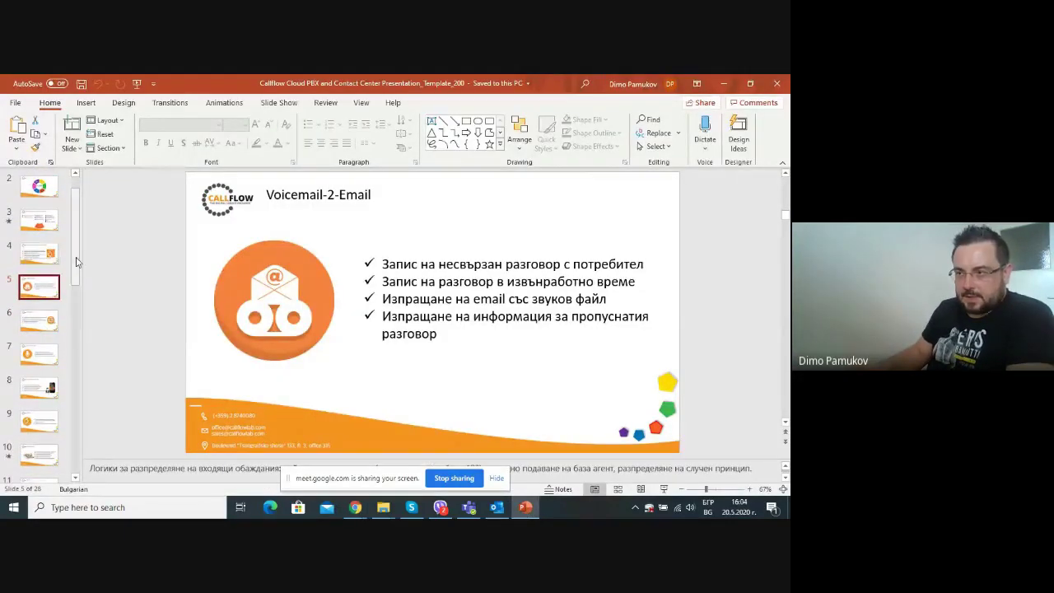
{"action": "left_click_drag", "start_coordinate": [74, 264], "coordinate": [74, 448]}
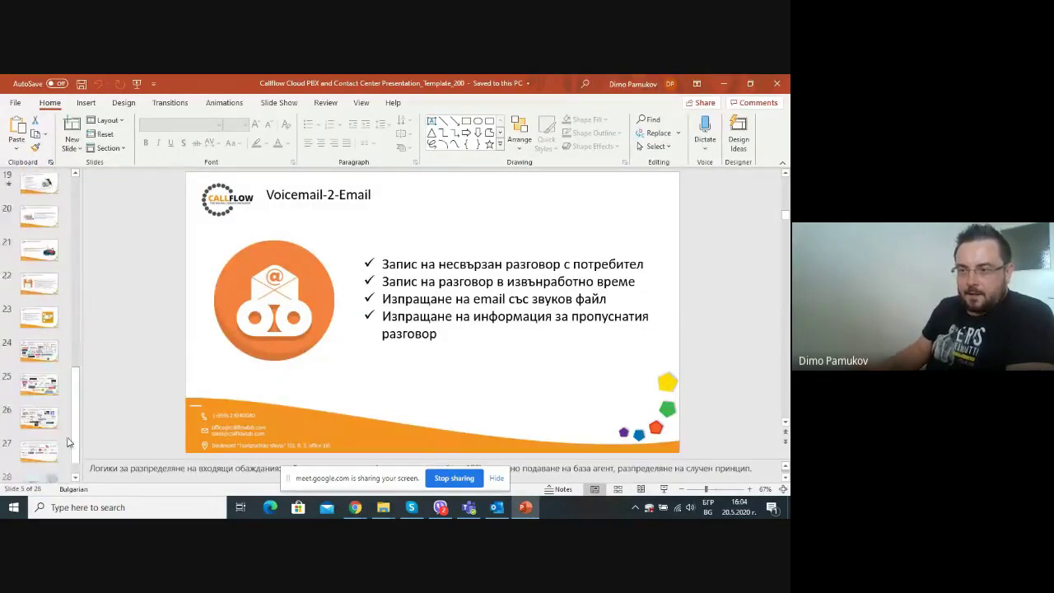
{"action": "left_click", "coordinate": [37, 352]}
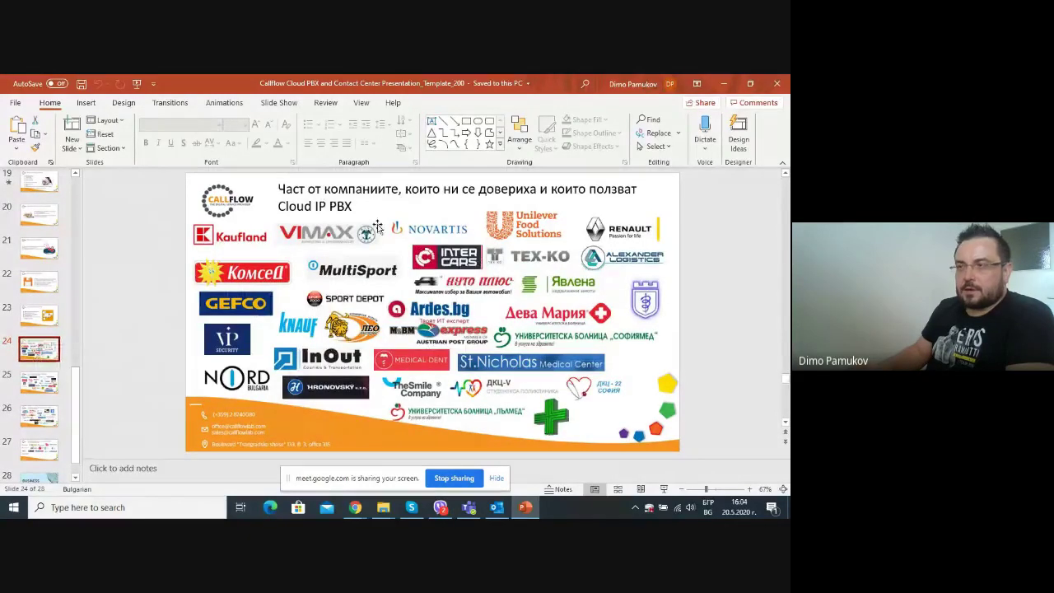
Step: Start the slide show from the beginning and advance through it to the slide of companies using Cloud IP PBX
{"action": "left_click", "coordinate": [136, 84]}
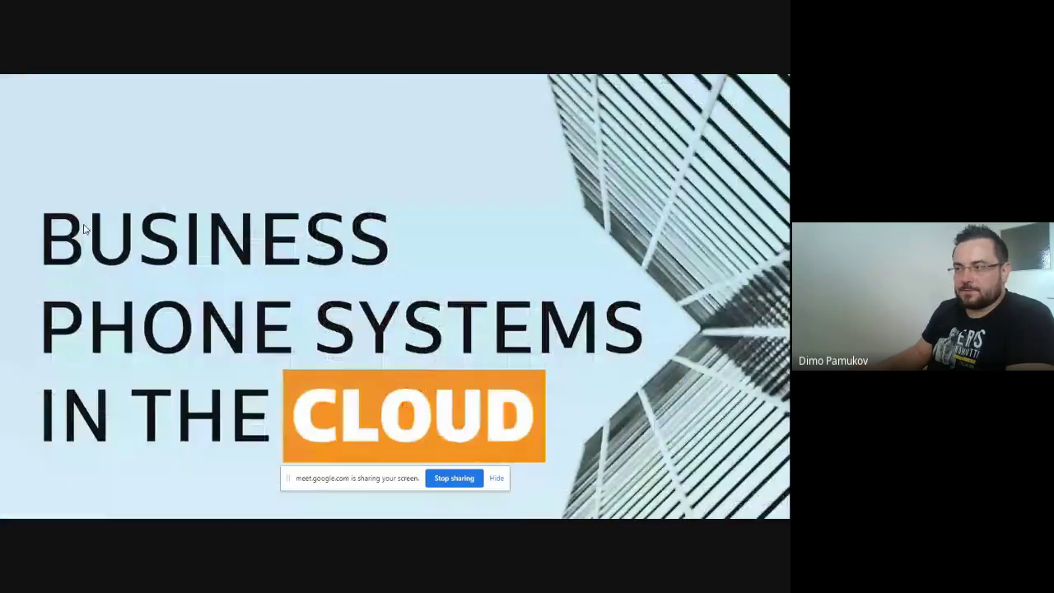
{"action": "left_click", "coordinate": [113, 319]}
{"action": "left_click", "coordinate": [113, 319]}
{"action": "left_click", "coordinate": [114, 323]}
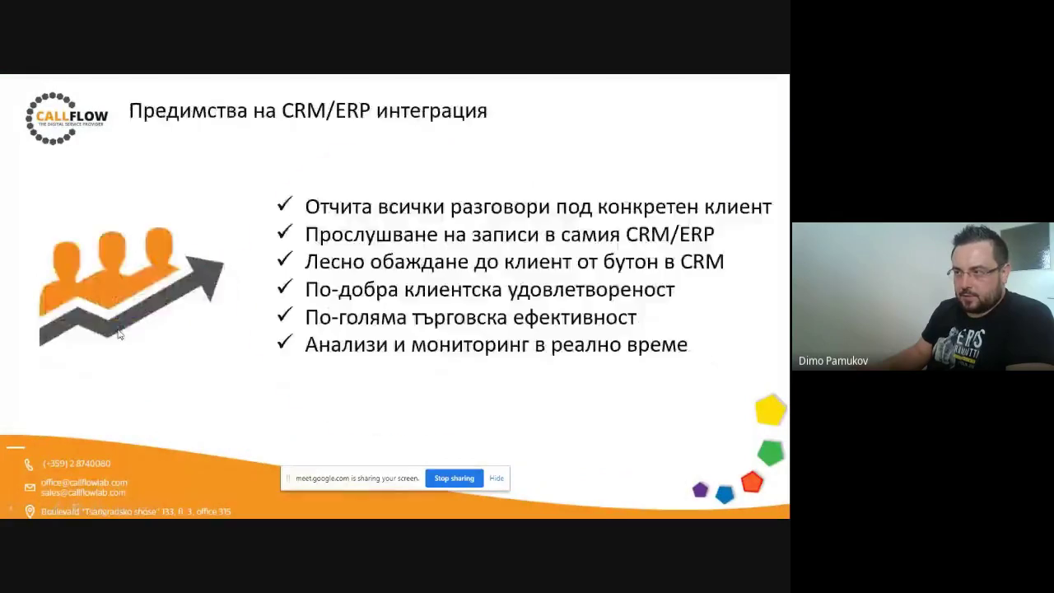
{"action": "left_click", "coordinate": [117, 329]}
{"action": "left_click", "coordinate": [120, 334]}
{"action": "left_click", "coordinate": [119, 334]}
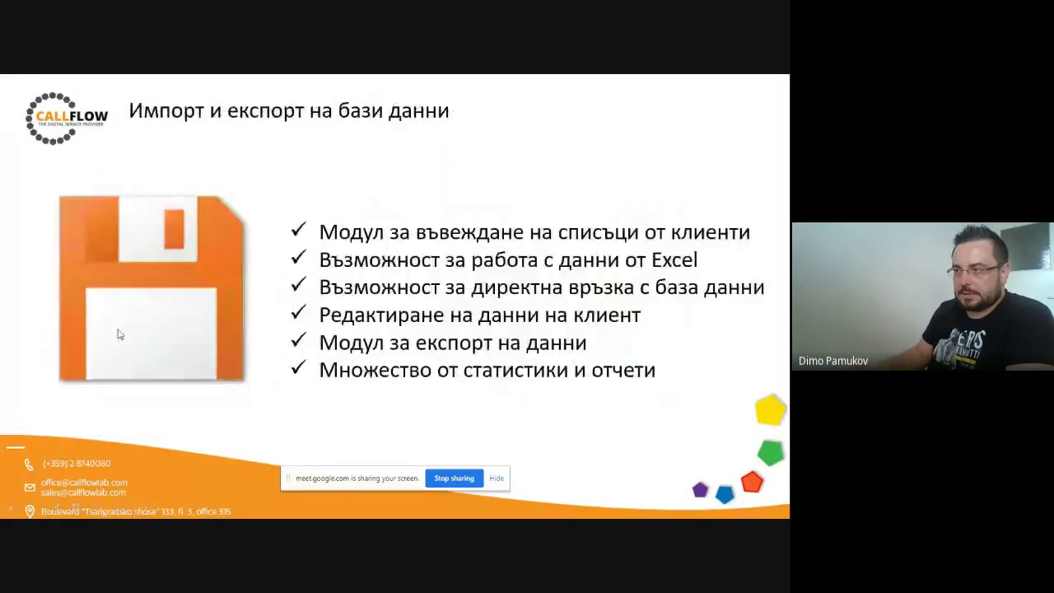
{"action": "left_click", "coordinate": [120, 334]}
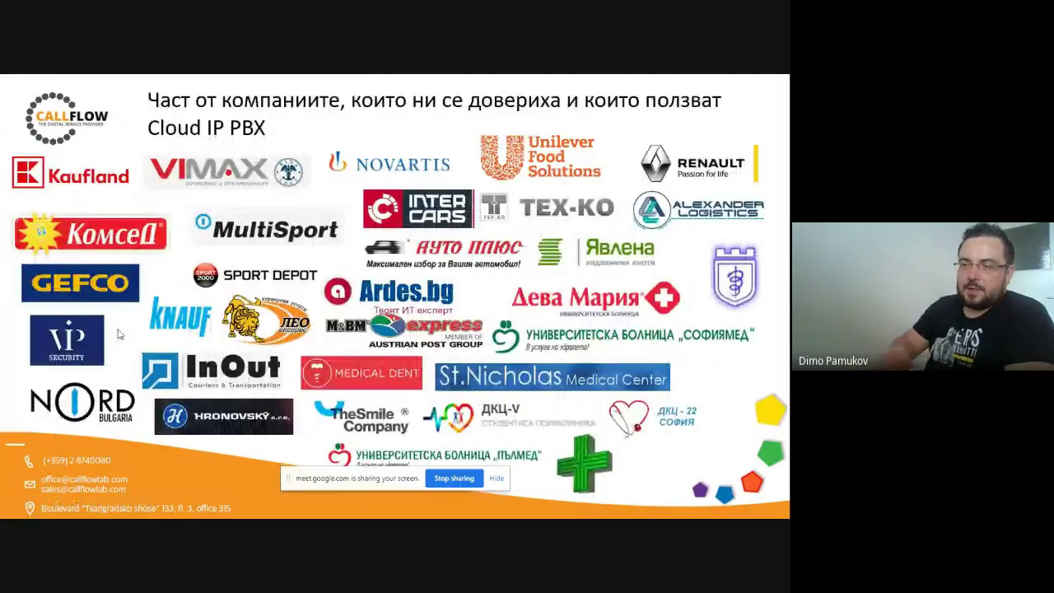